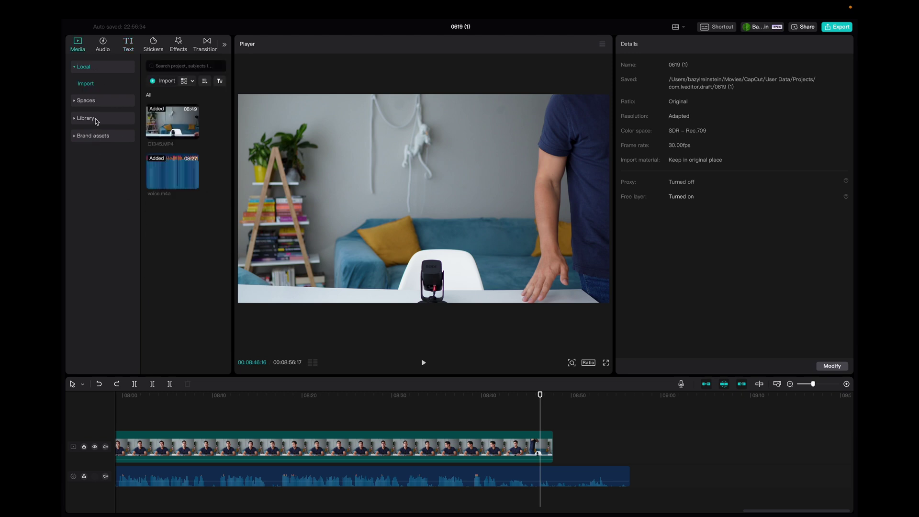
Generate English auto captions from the speech onto a caption track above the video.
left_click(128, 48)
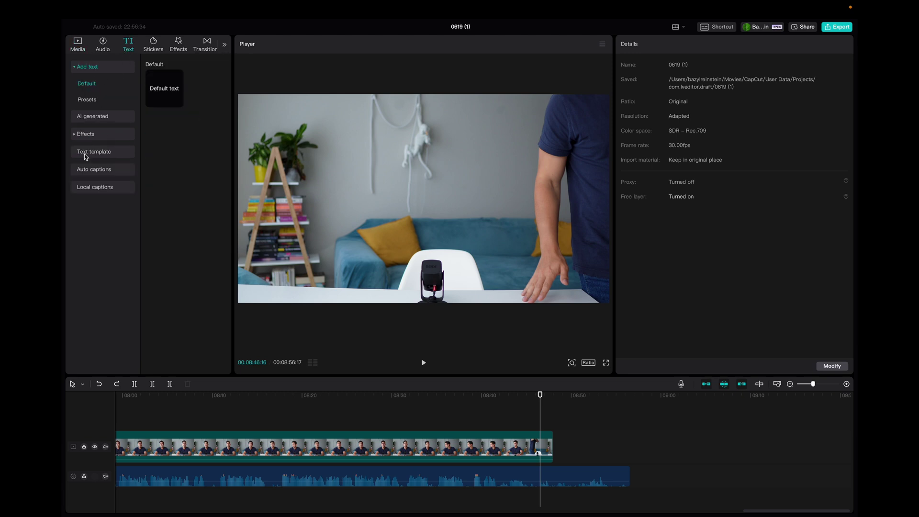
left_click(90, 169)
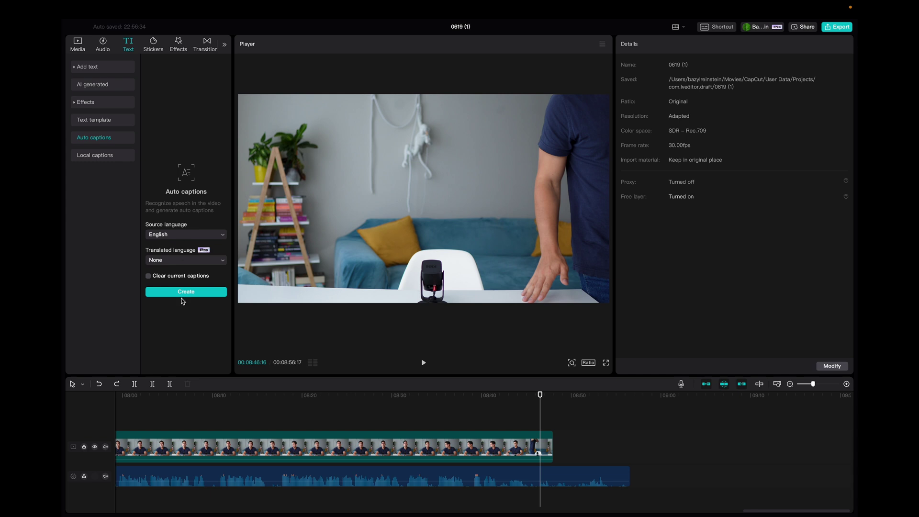
left_click(185, 293)
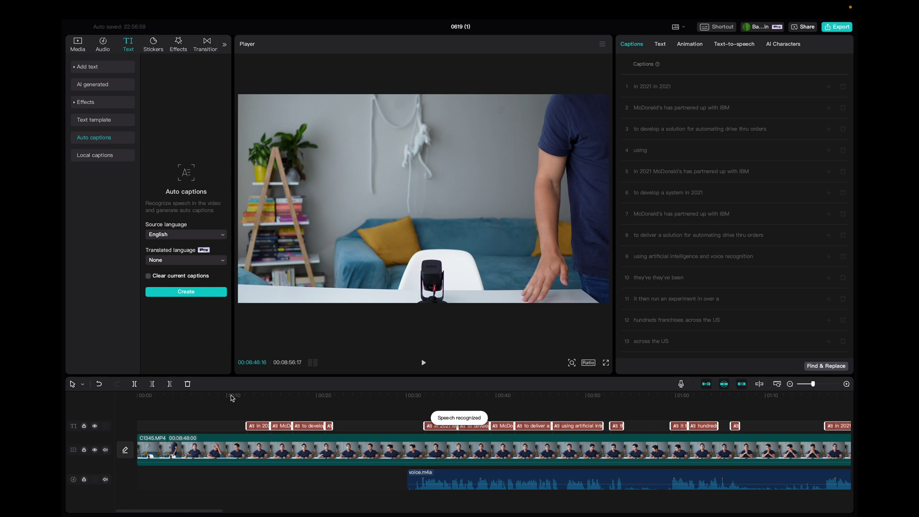
left_click(435, 394)
scroll(443, 400, "up", 3)
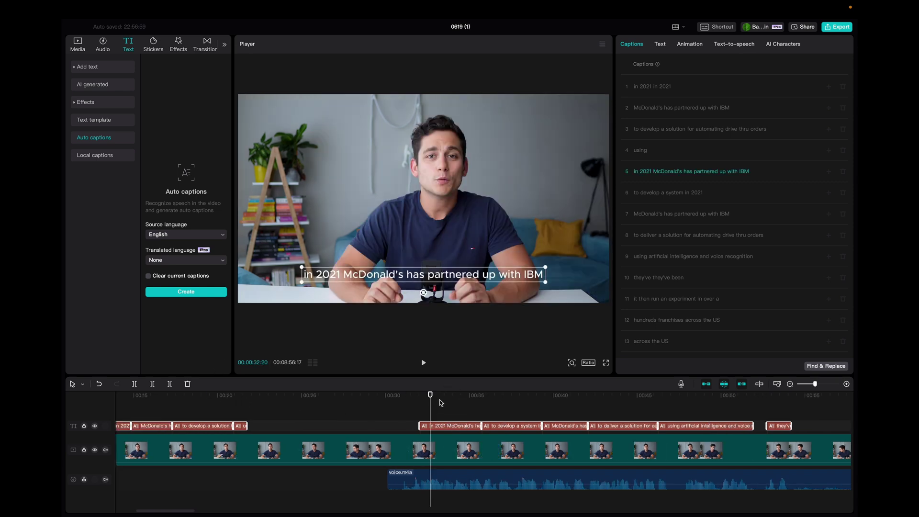
scroll(445, 403, "up", 4)
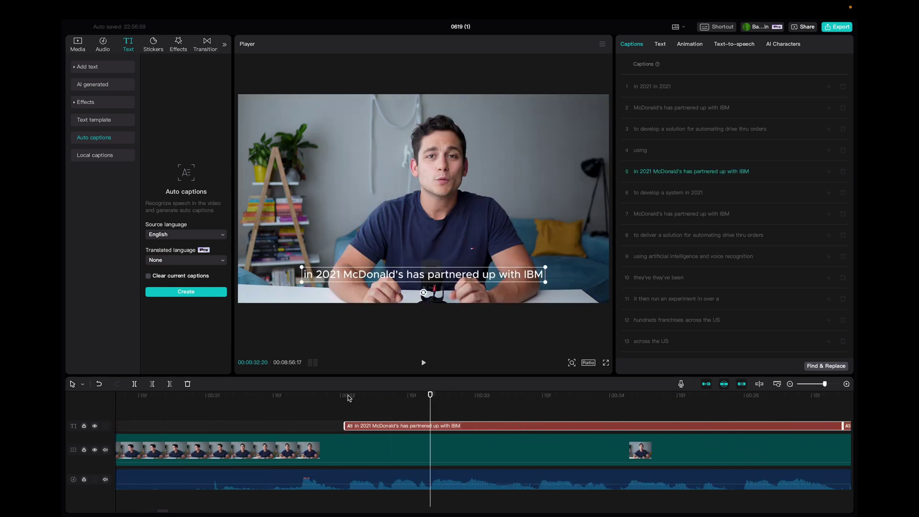
left_click(347, 397)
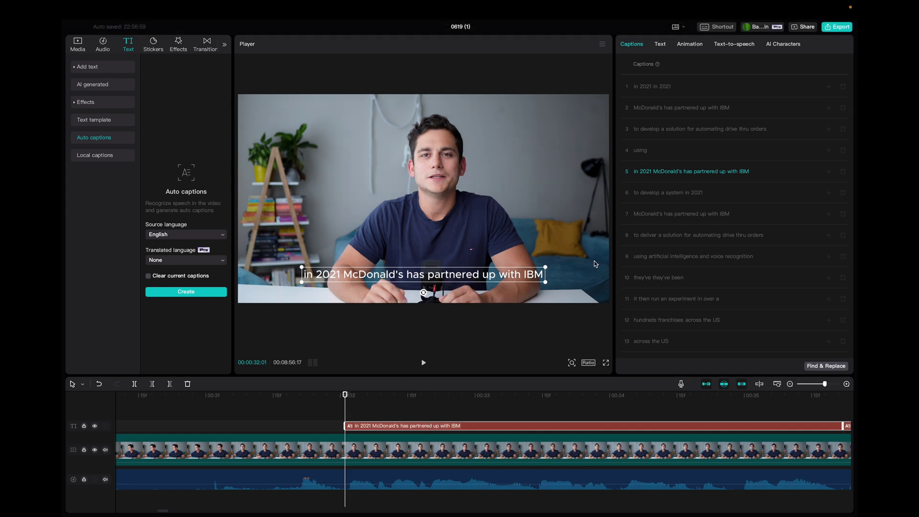
key("space")
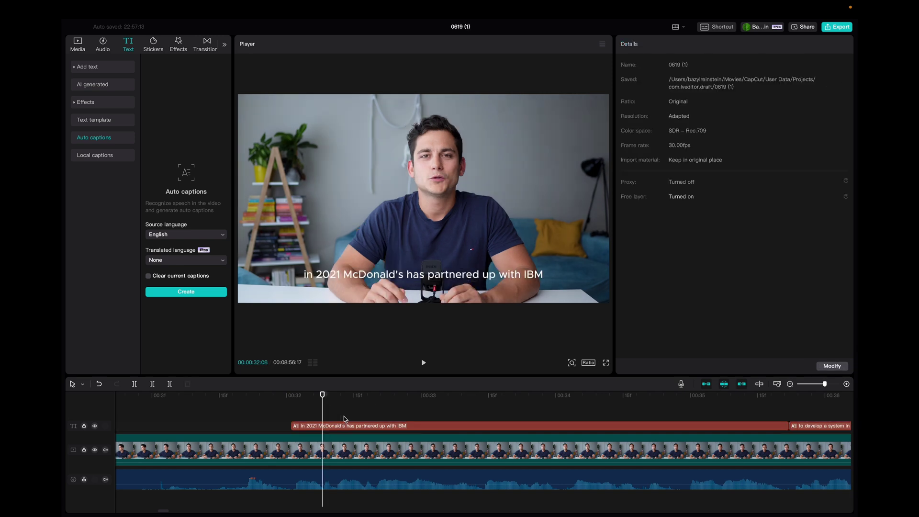
Split caption 5 into 'in 2021', 'McDonald's has', 'partnered up with' and 'IBM', then play it back.
left_click(345, 426)
left_click(663, 109)
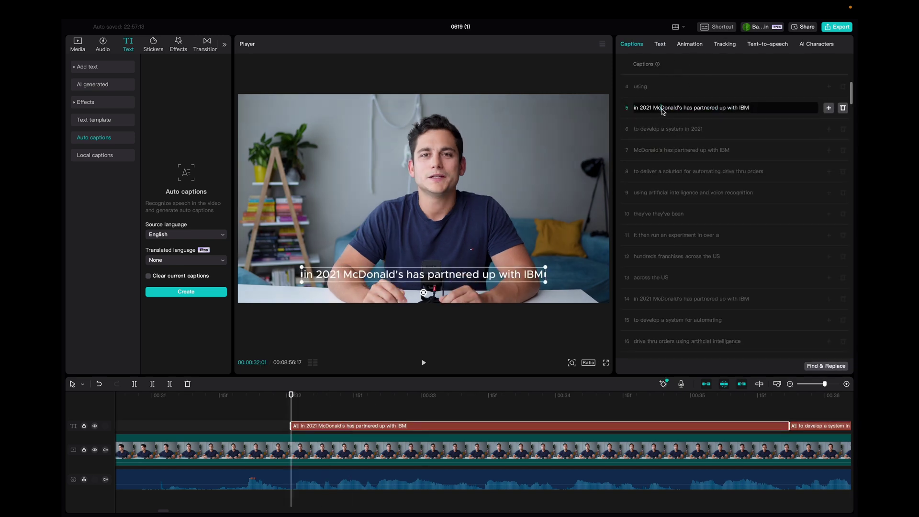
key("Return")
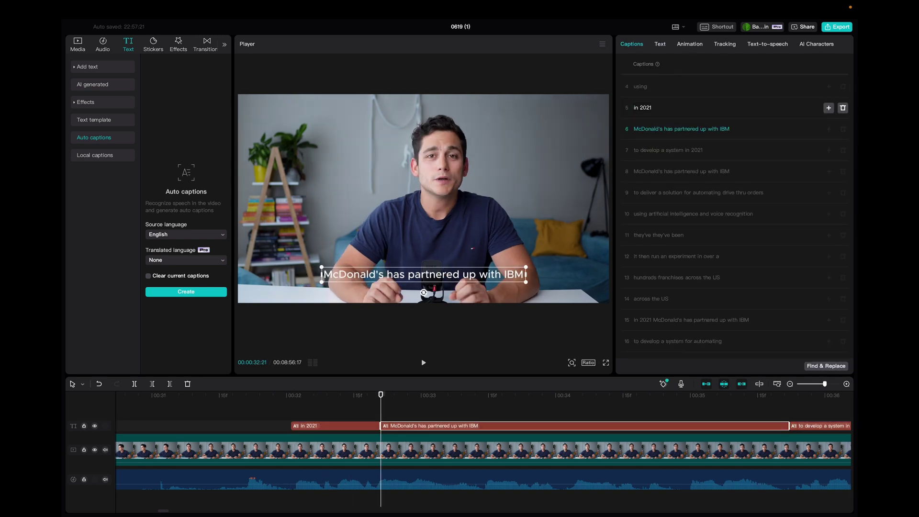
left_click(677, 129)
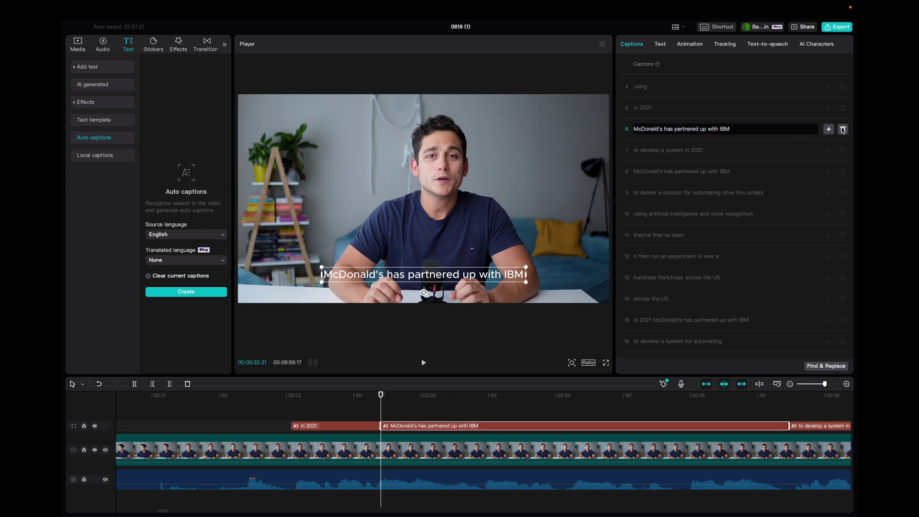
key("Return")
left_click(681, 151)
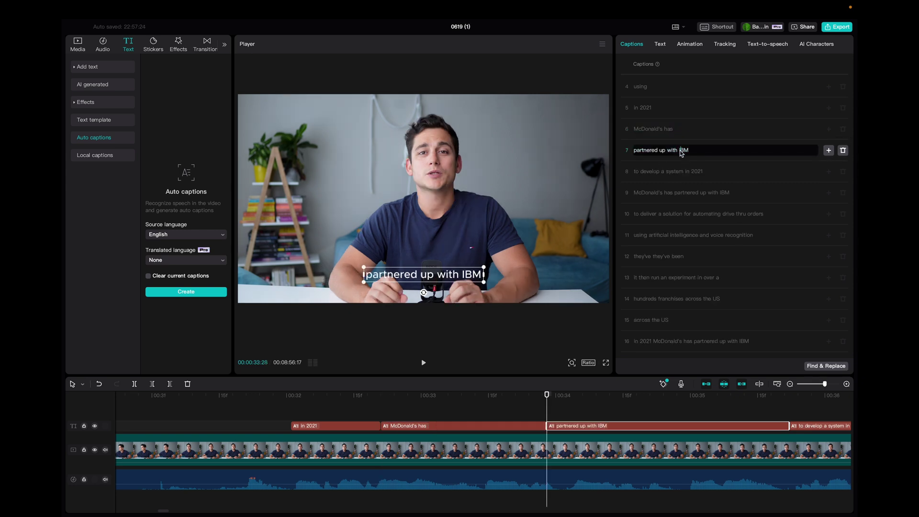
key("Return")
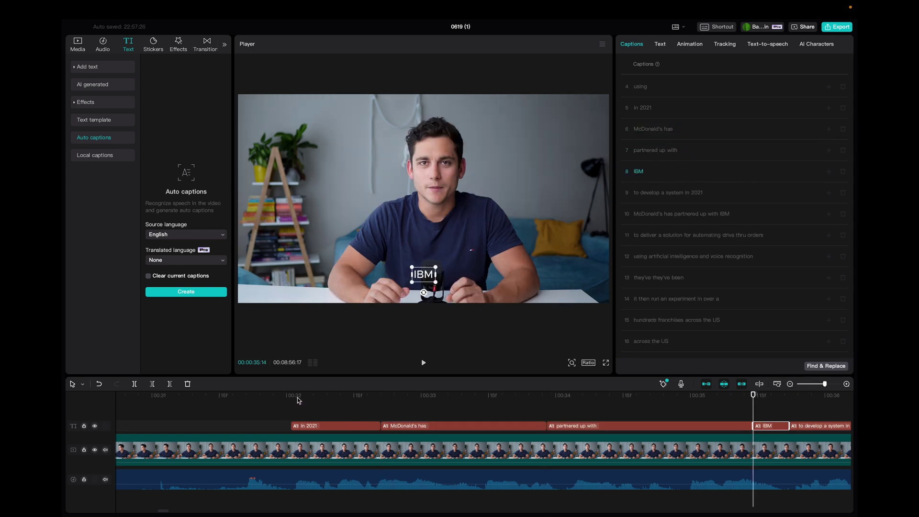
left_click(295, 398)
key("space")
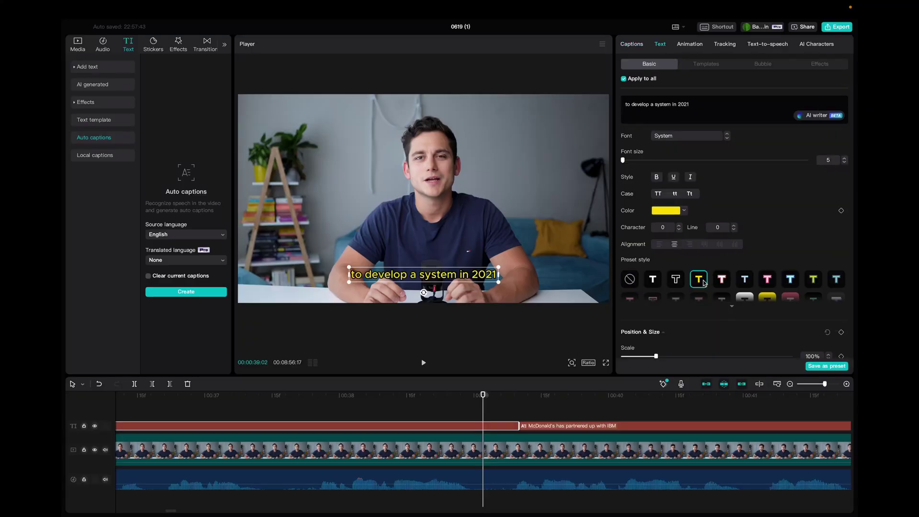
Enlarge the yellow caption font size and scrub through the captions to check them.
mouse_move(632, 162)
left_mouse_down()
mouse_move(642, 162)
mouse_move(625, 164)
left_mouse_up()
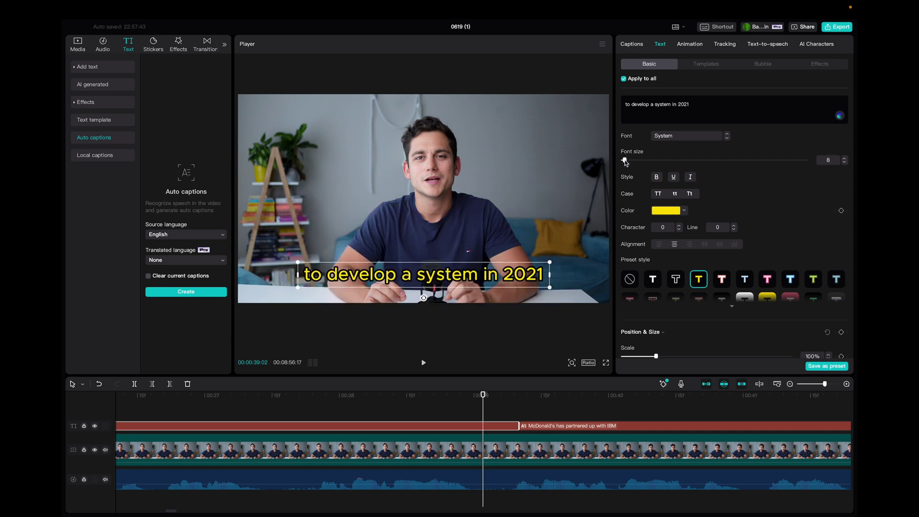
left_click(555, 403)
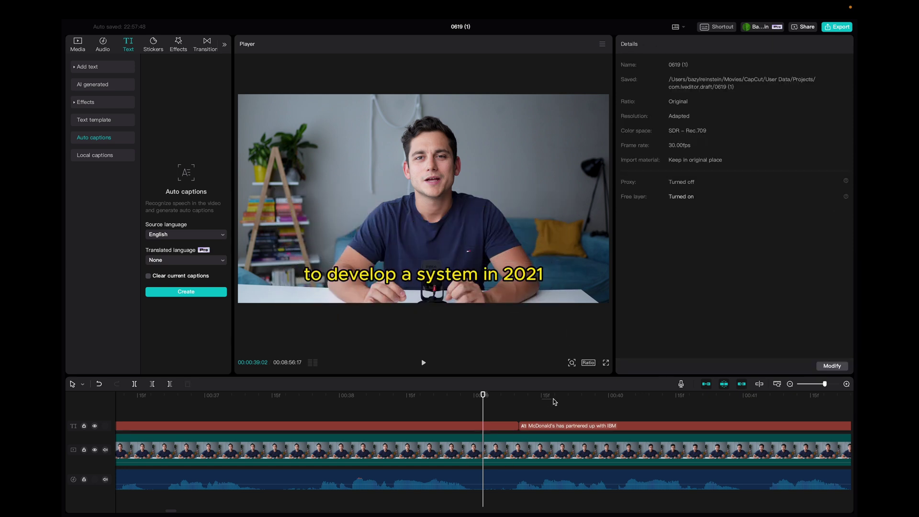
left_click_drag(562, 400, 595, 399)
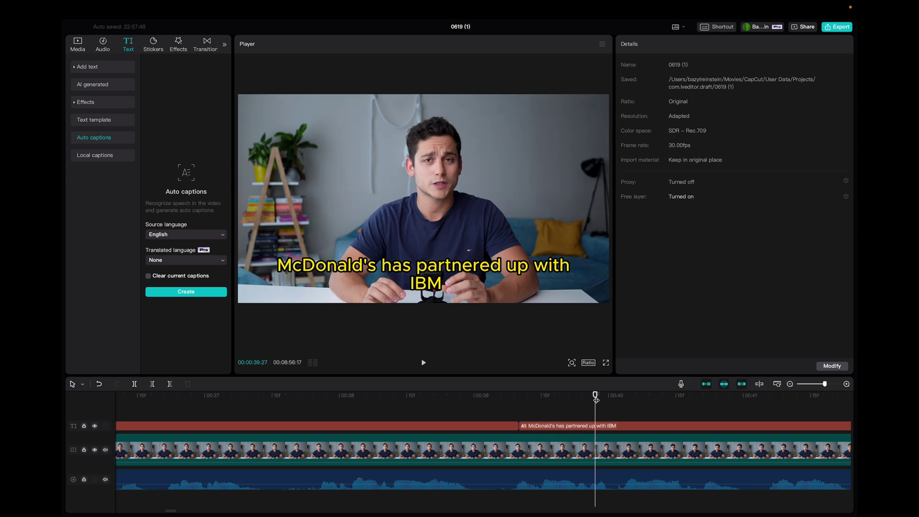
scroll(596, 407, "right", 10)
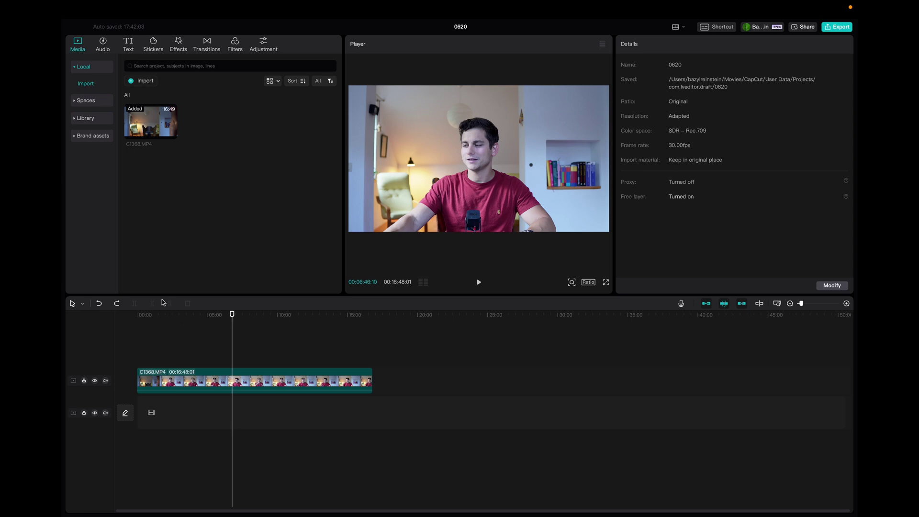
Trim C1368.MP4 to a short piece of about 31 seconds at the timeline start.
left_click(214, 375)
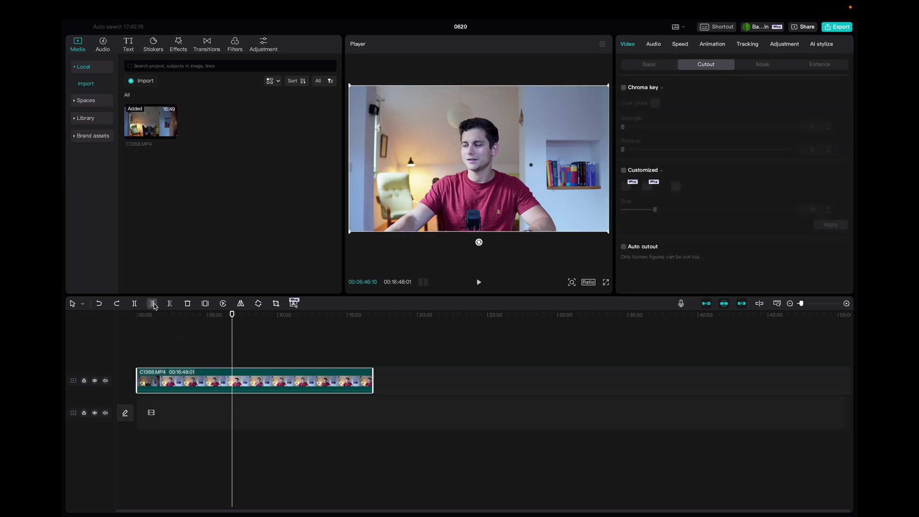
left_click(153, 304)
left_click_drag(237, 316, 239, 318)
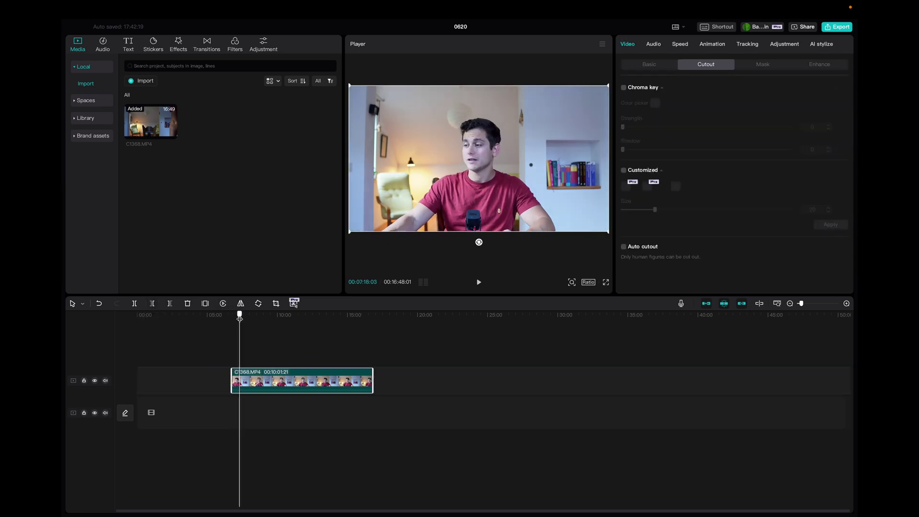
left_click(170, 304)
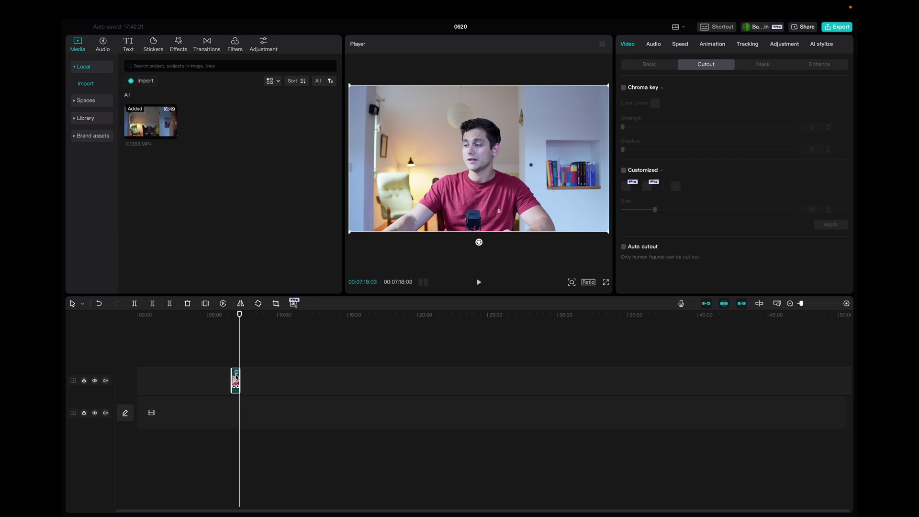
left_click_drag(236, 378, 142, 379)
Duplicate the short clip and move the copy onto a new track above.
left_click(173, 322)
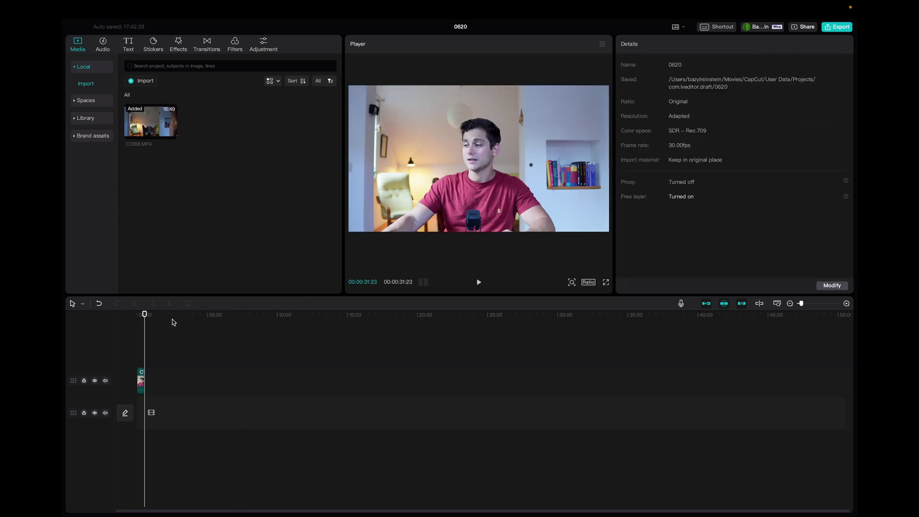
left_click(141, 381)
key("ctrl+c")
key("ctrl+v")
left_click_drag(149, 383, 192, 358)
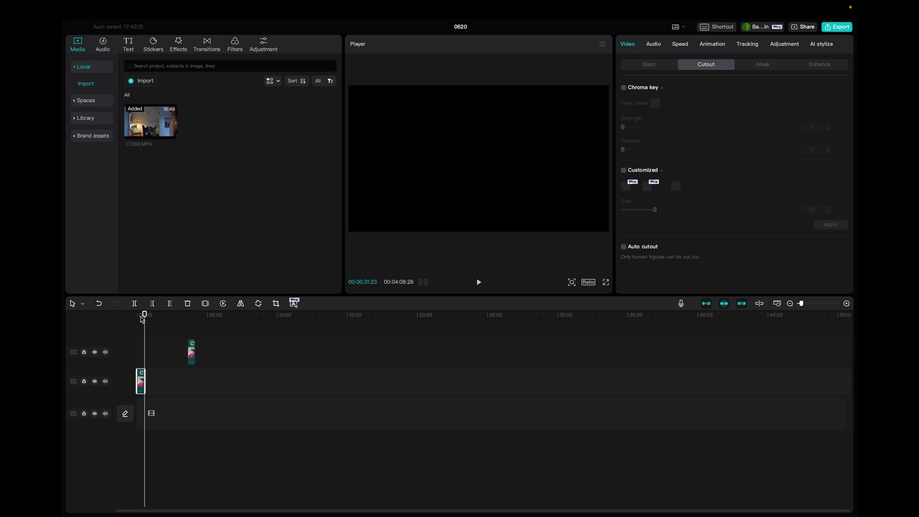
Apply Auto cutout to the main clip so the man is isolated against black.
left_click(626, 248)
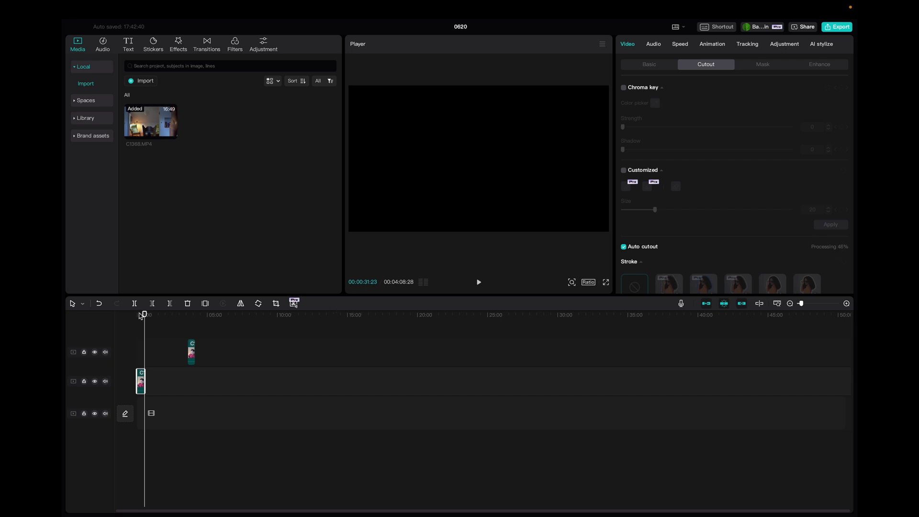
left_click_drag(142, 316, 141, 317)
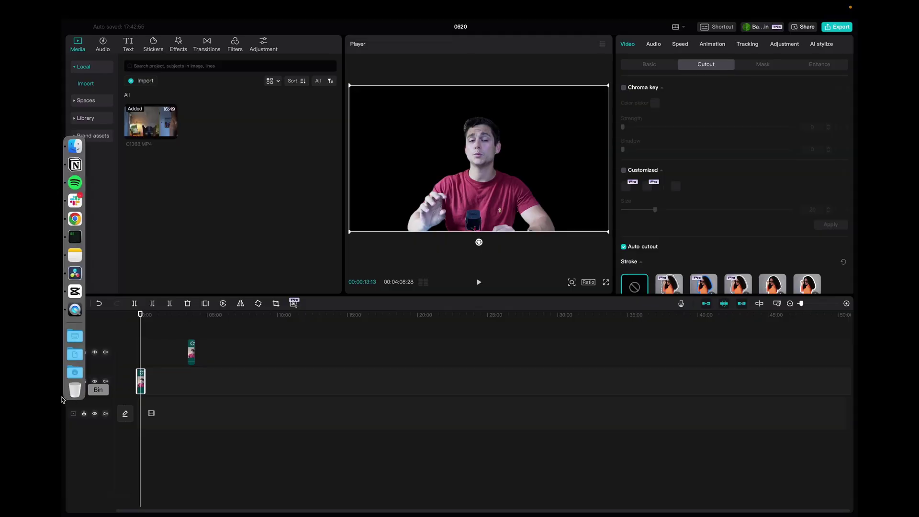
Import the salmon background image from Downloads into the project media.
left_click(75, 373)
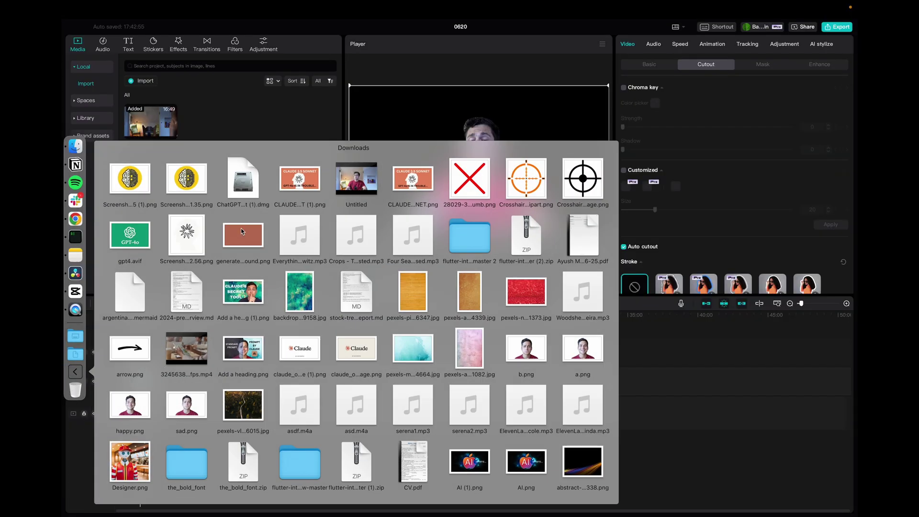
left_click_drag(242, 231, 165, 382)
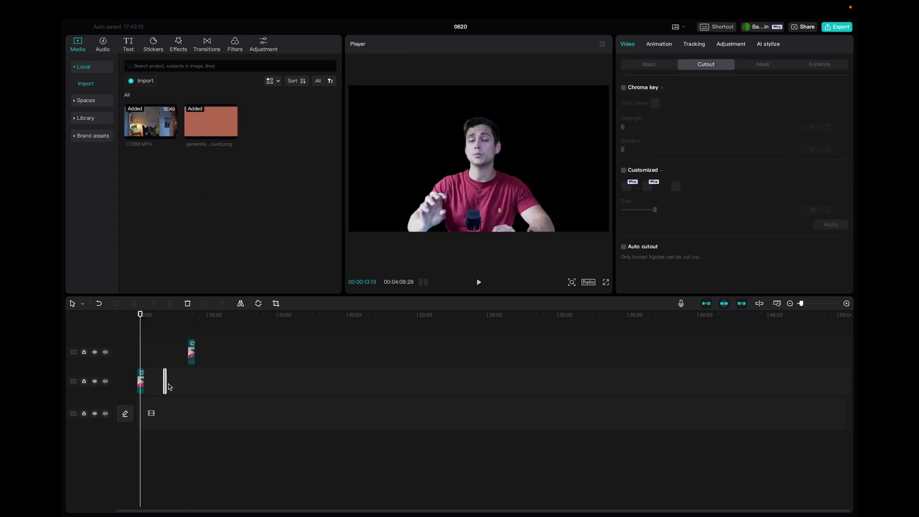
scroll(307, 383, "up", 5)
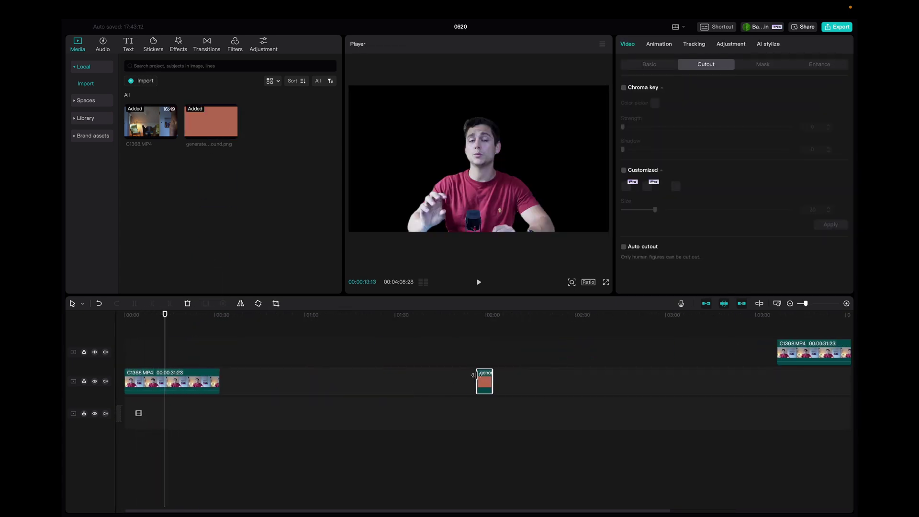
Place the salmon background on the timeline and preview the composite around 00:36.
left_click_drag(479, 375, 262, 355)
left_click(236, 329)
left_click(234, 321)
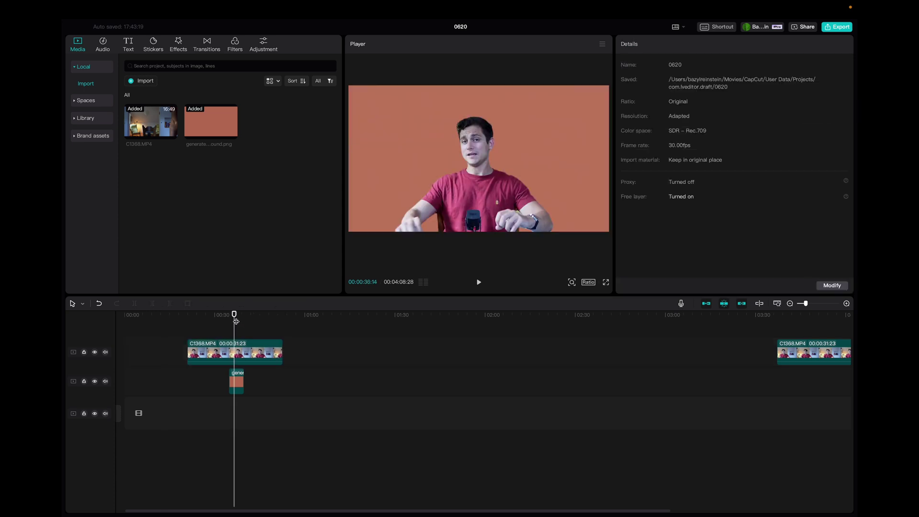
key("space")
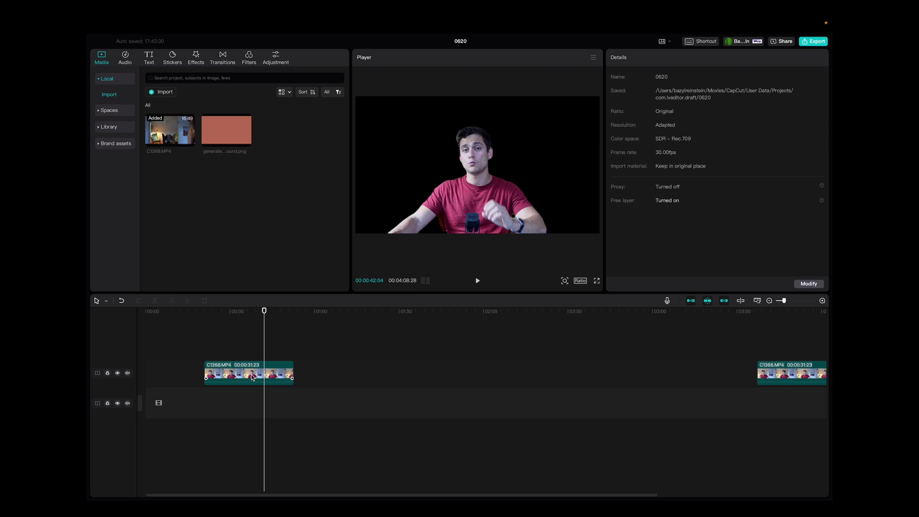
Stack the cut-out C1368.MP4 clip above the other copy, both aligned at 00:00, and preview.
left_click_drag(209, 372, 206, 345)
left_click_drag(777, 370, 168, 374)
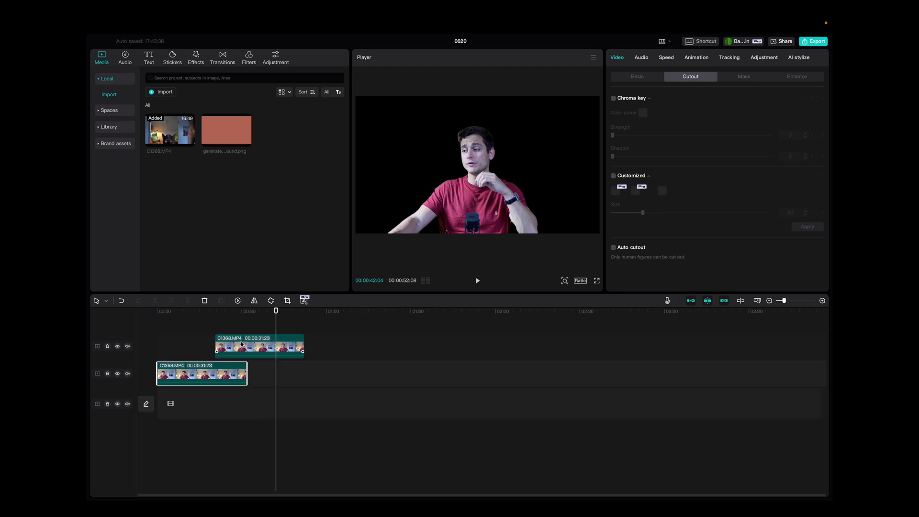
left_click(174, 321)
left_click(170, 314)
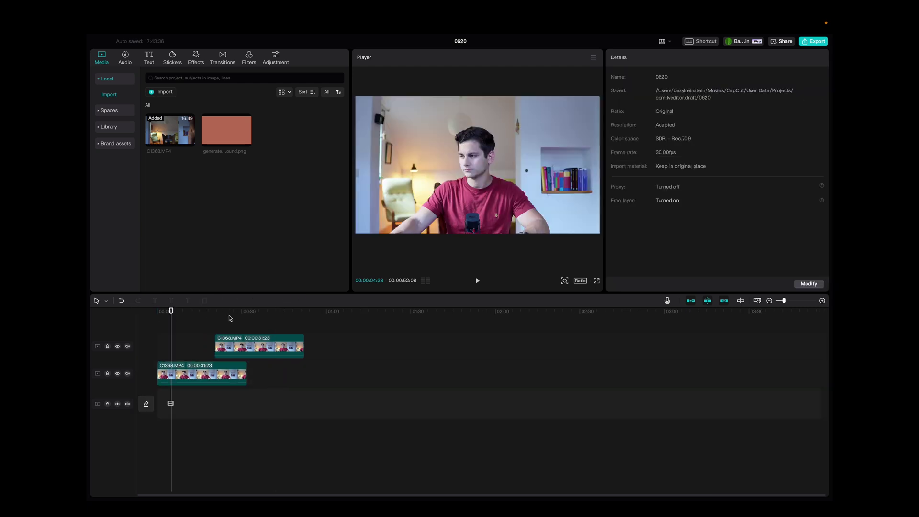
left_click_drag(241, 350, 185, 356)
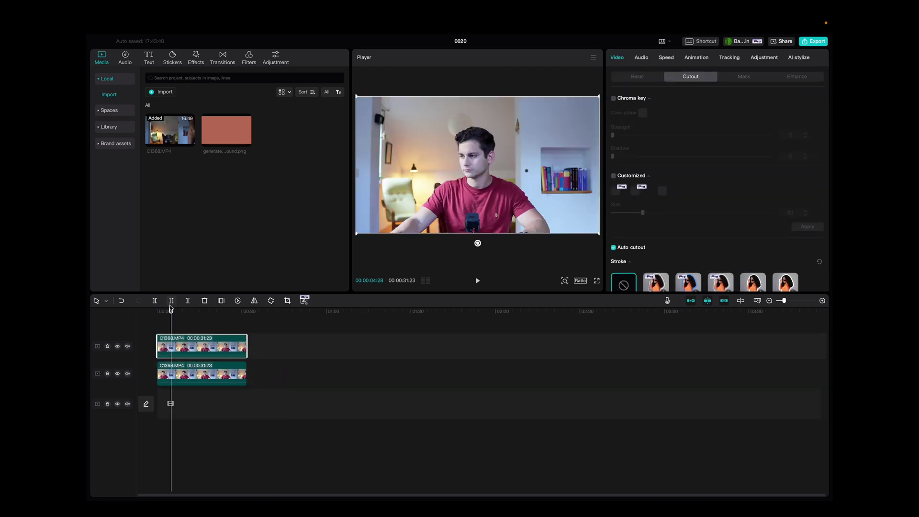
left_click_drag(171, 309, 160, 310)
key("space")
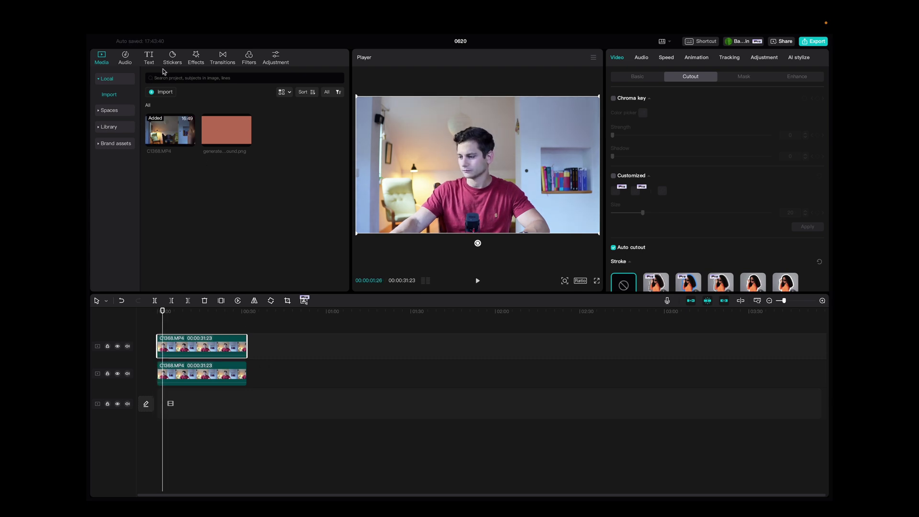
Add a default 'SUBSCRIBE!' text clip to the timeline at font size 28.
left_click(153, 58)
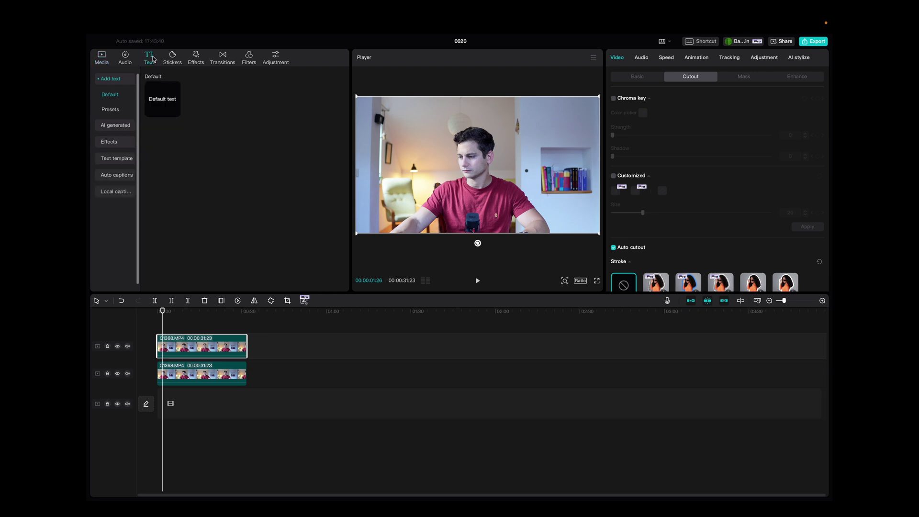
left_click_drag(162, 100, 293, 347)
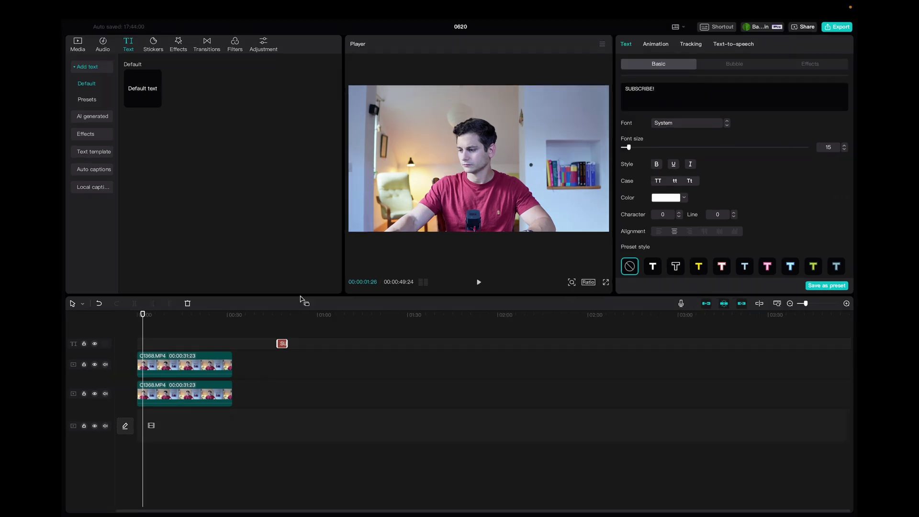
left_click(283, 320)
left_click(332, 383)
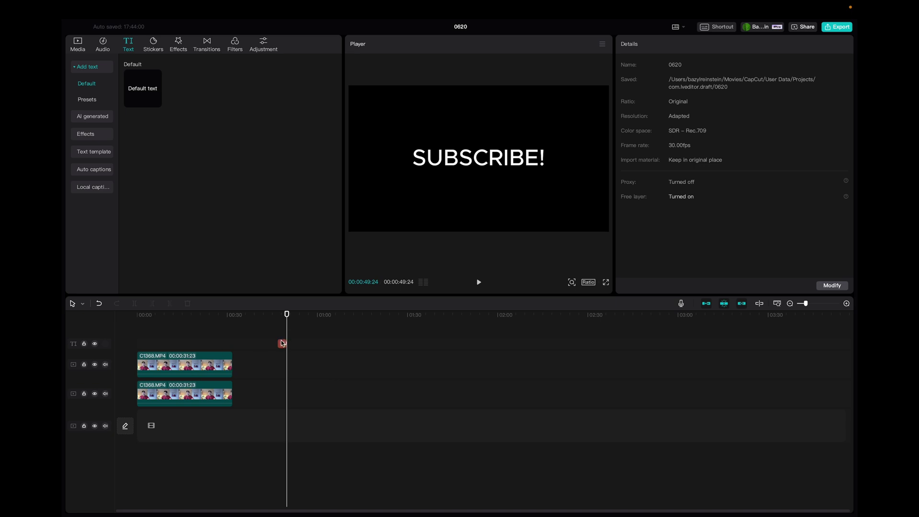
left_click(282, 343)
left_click_drag(630, 148, 638, 148)
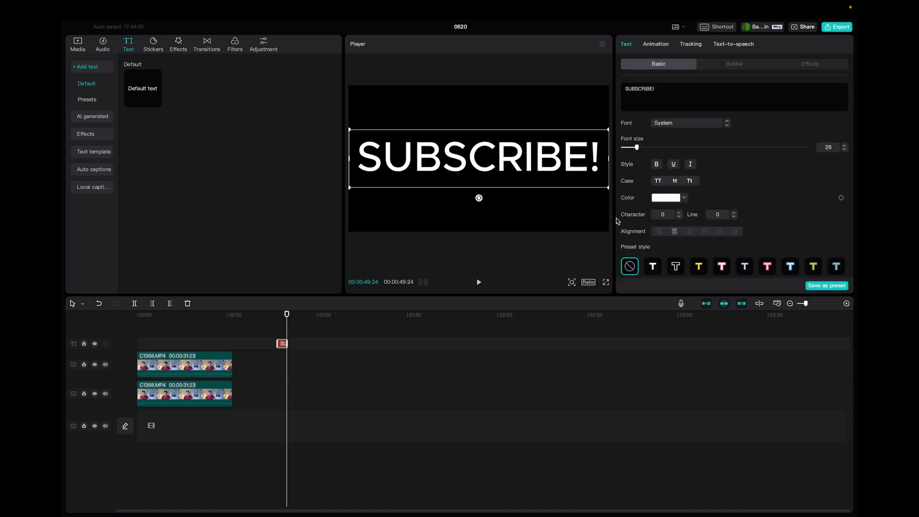
Move the cut-out clip above the text track and slide the text clip to the video's start.
left_click_drag(203, 357, 211, 333)
left_click_drag(284, 376, 225, 373)
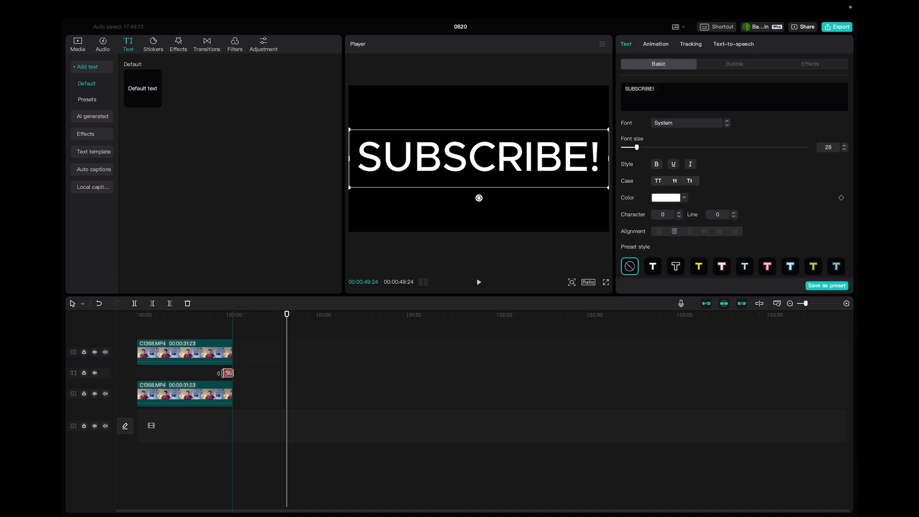
left_click_drag(167, 376, 162, 374)
left_click(148, 322)
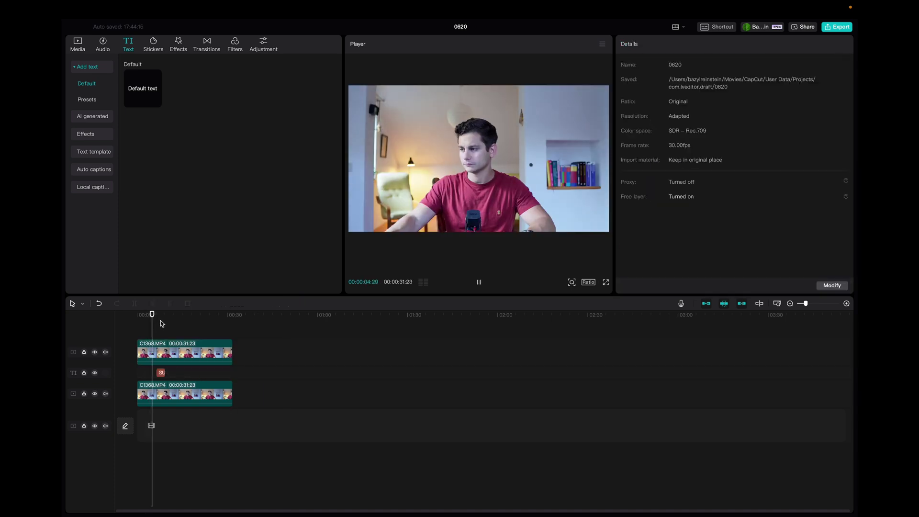
left_click(162, 373)
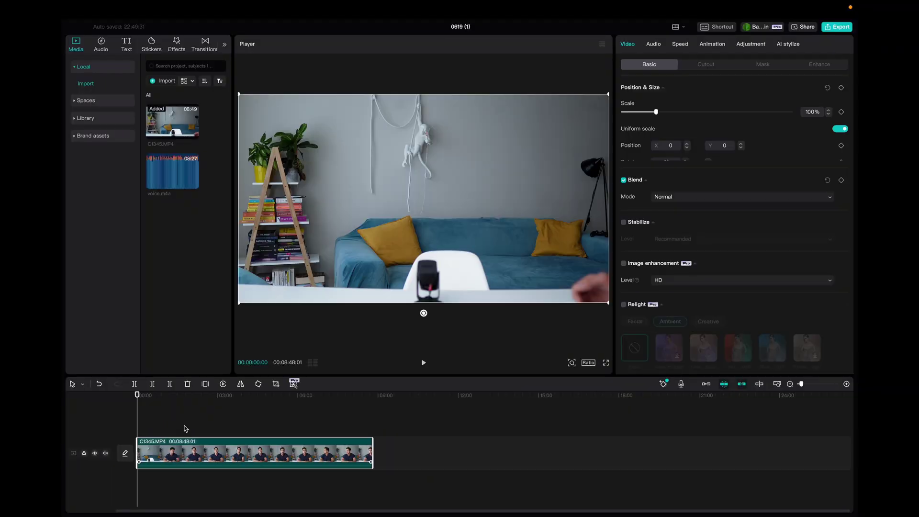
Add voice.m4a to an audio track and sync the C1345 video to the sound.
left_click_drag(170, 169, 405, 479)
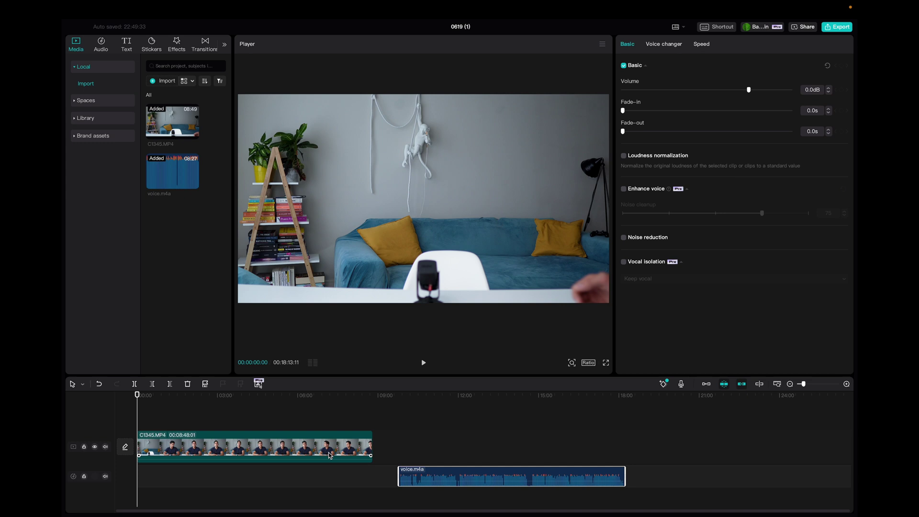
left_click_drag(323, 424, 441, 498)
right_click(362, 439)
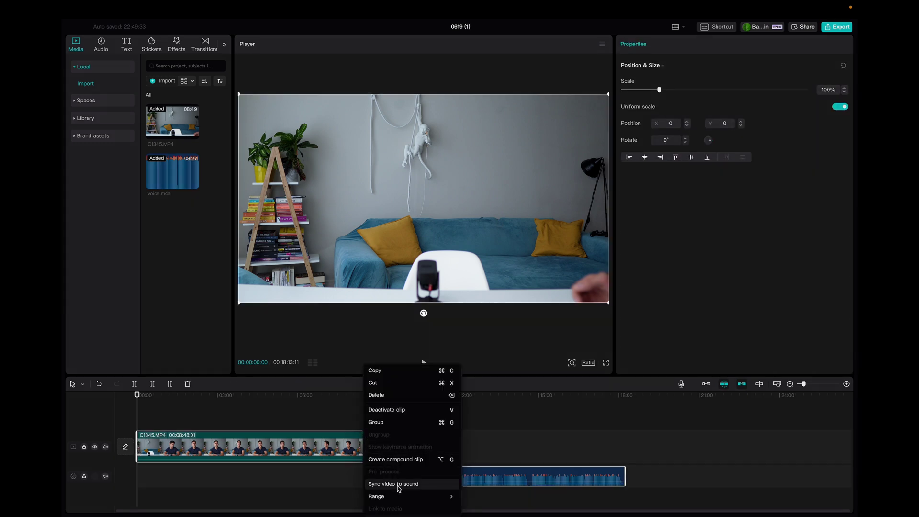
left_click(398, 486)
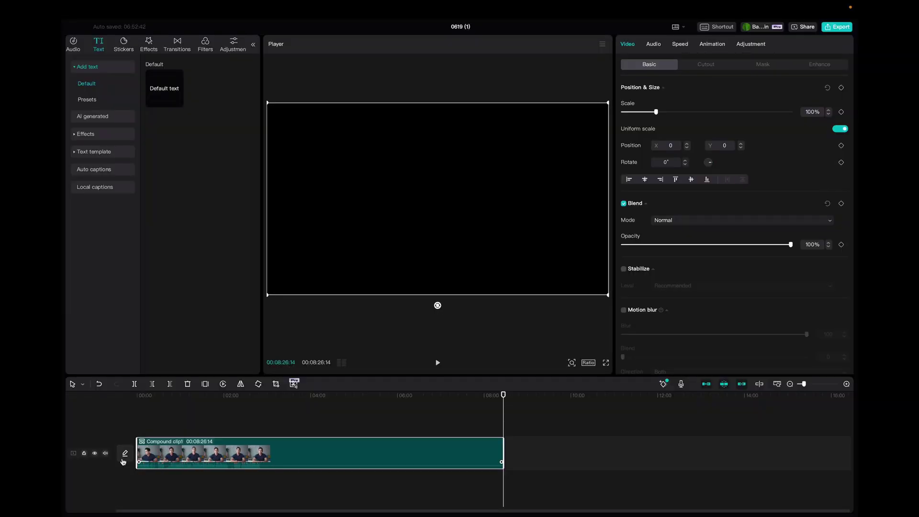
Run Remove filler words on the compound clip, review Pauses and Repeats, and delete them all.
left_click(173, 419)
right_click(260, 444)
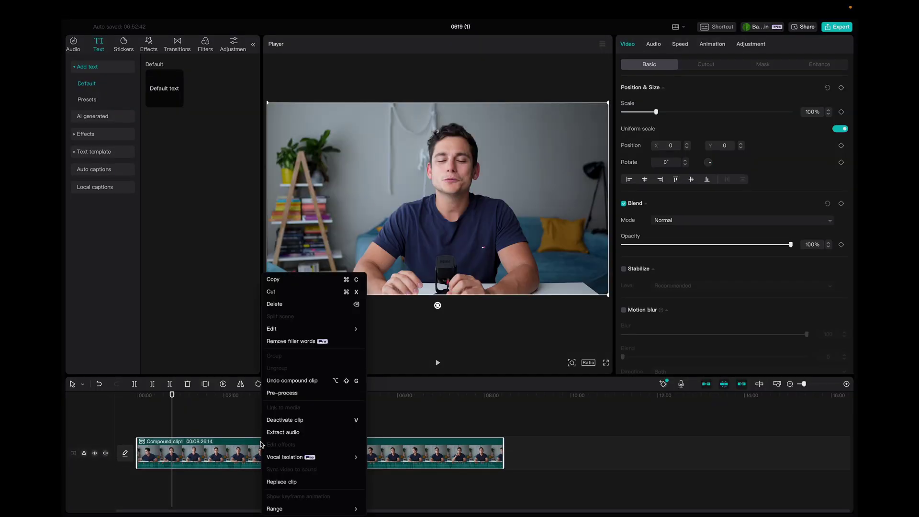
left_click(301, 346)
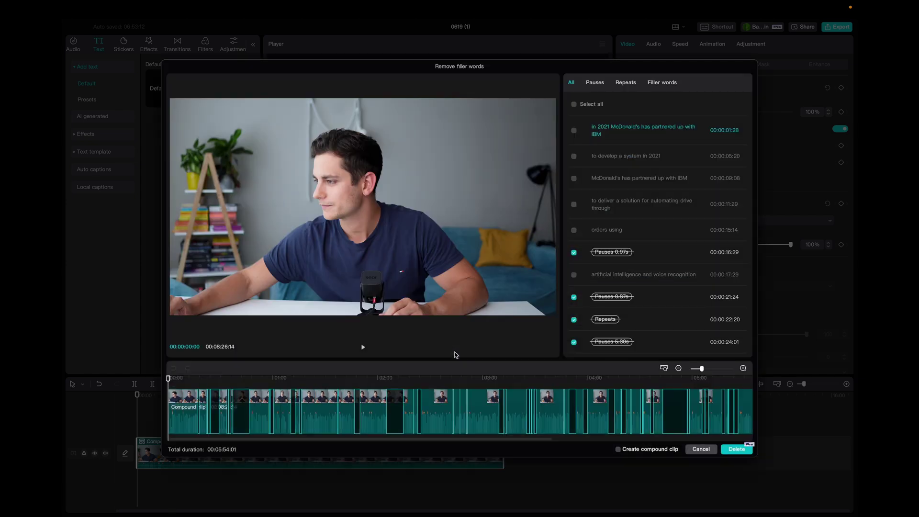
left_click(595, 83)
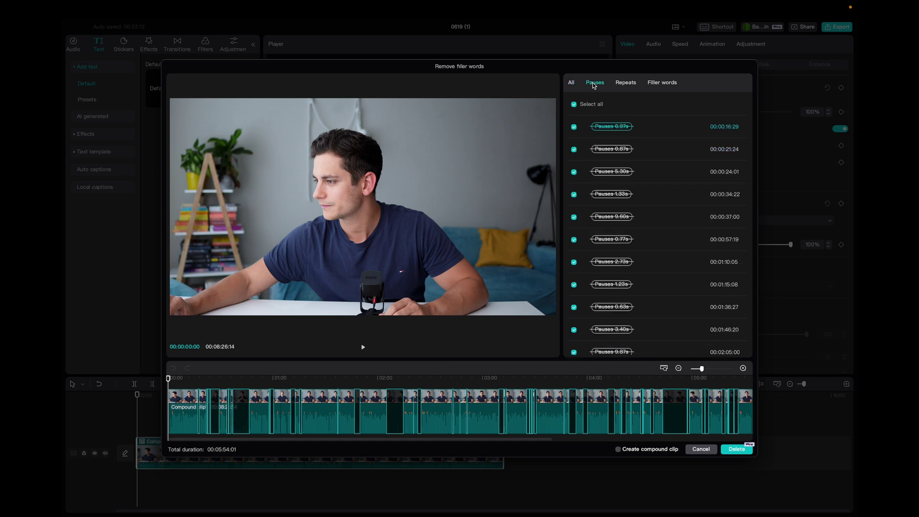
left_click(628, 83)
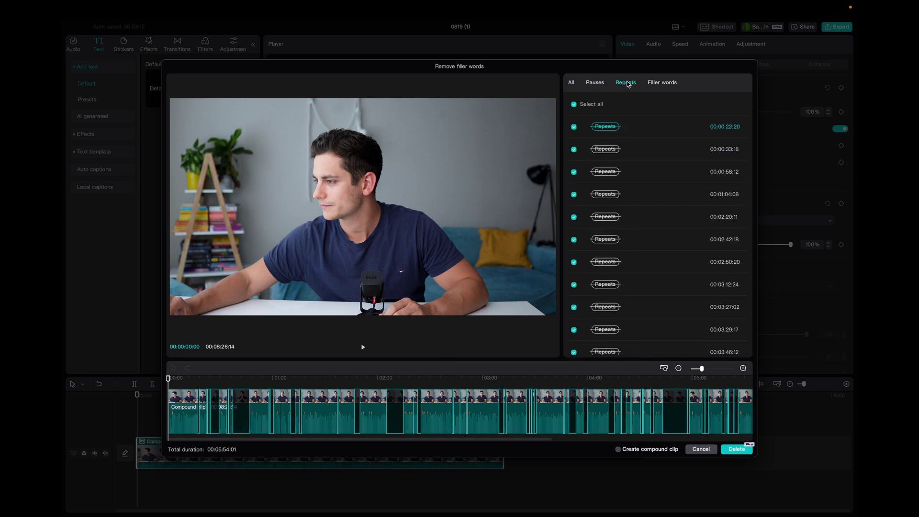
left_click(598, 88)
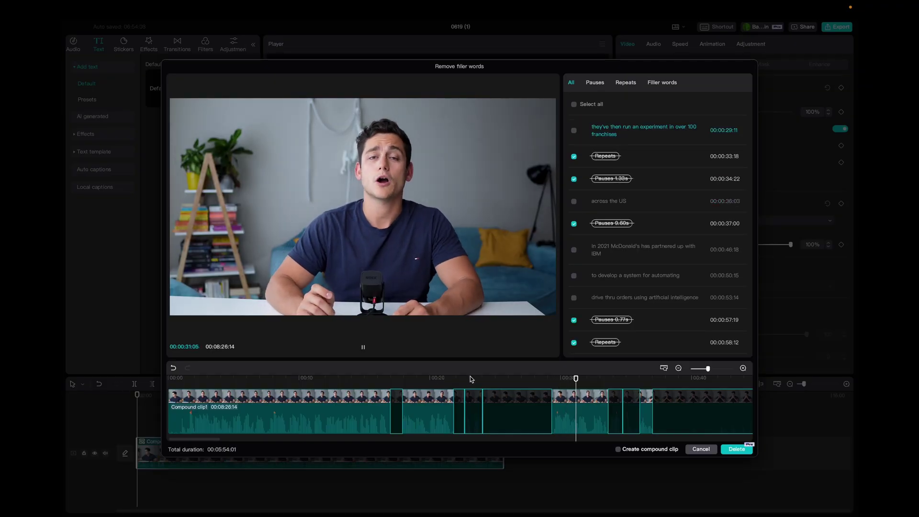
key("space")
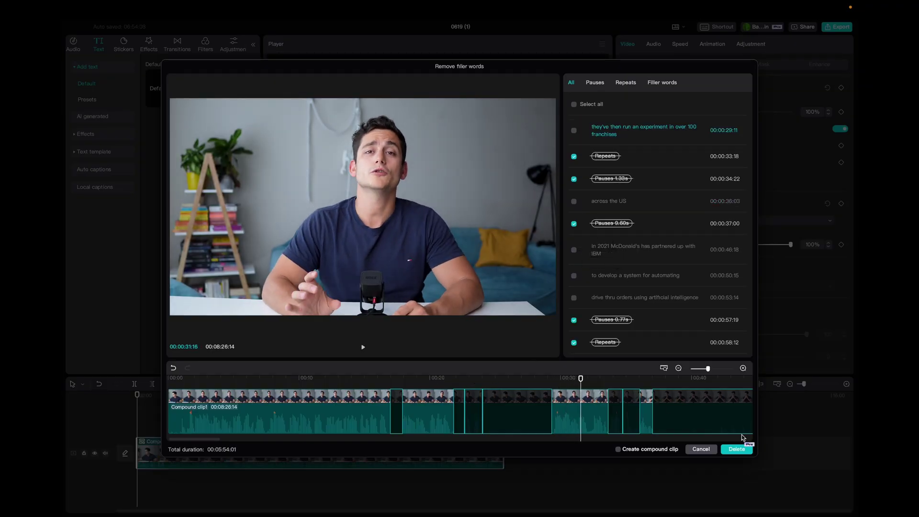
left_click(733, 449)
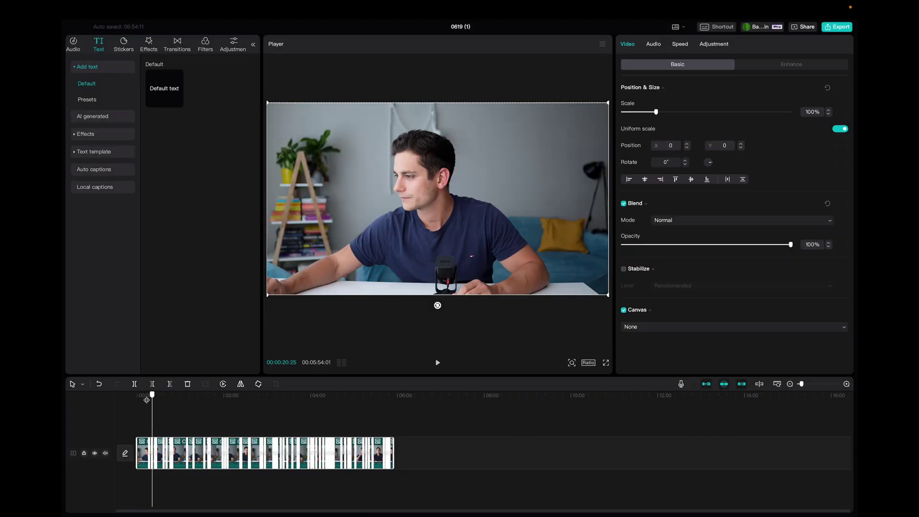
left_click(136, 396)
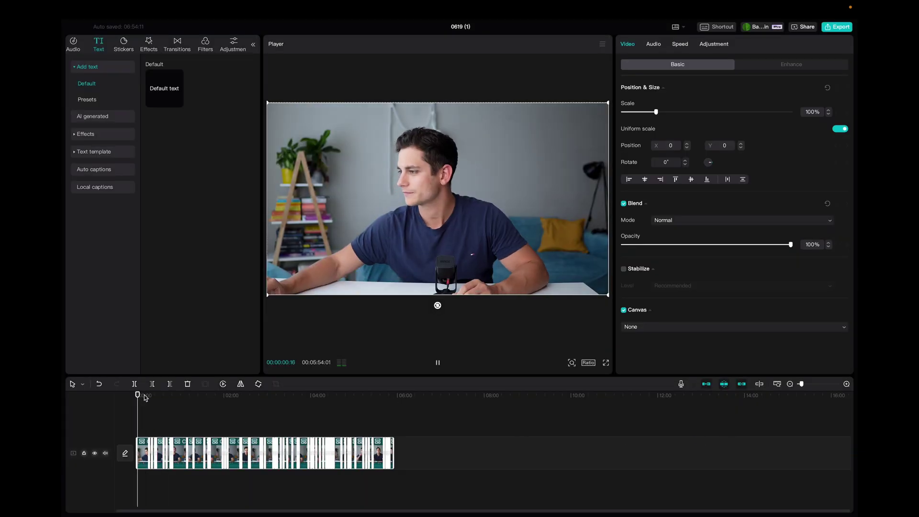
left_click(145, 397)
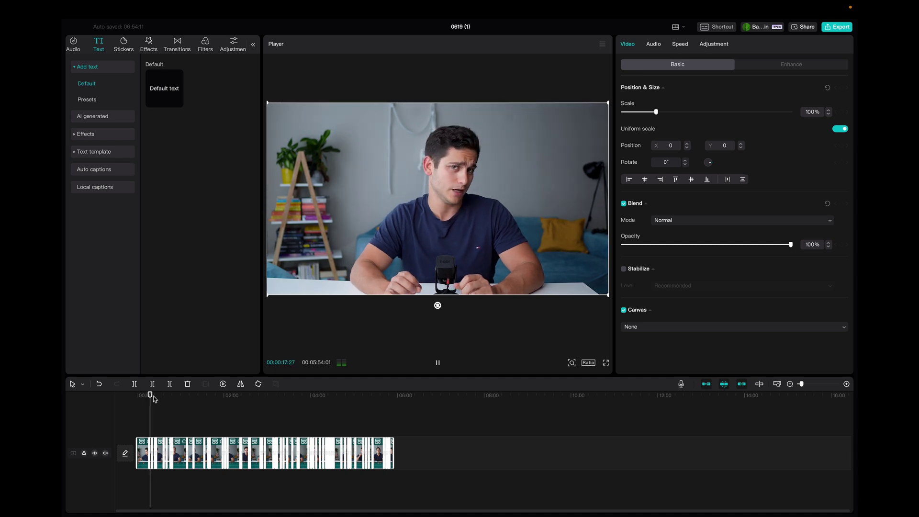
key("space")
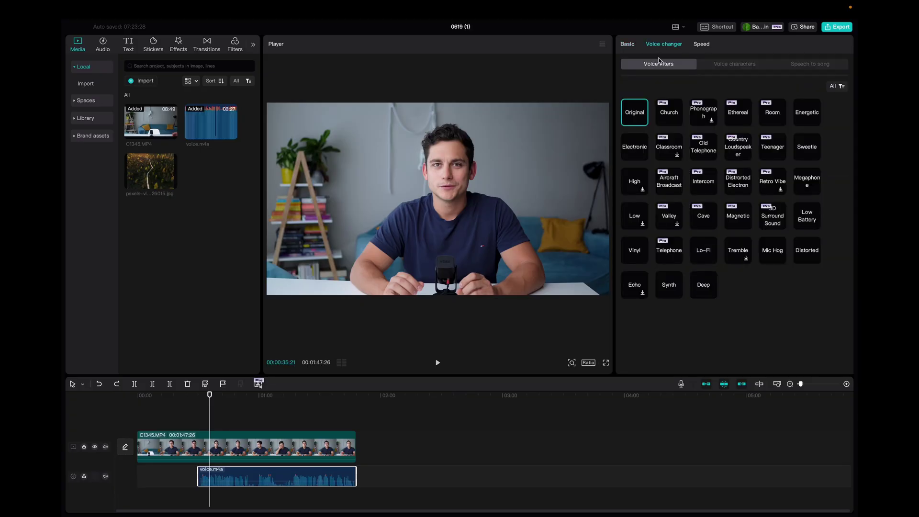
Try the Church voice filter on voice.m4a, then switch it to Valley.
left_click(668, 117)
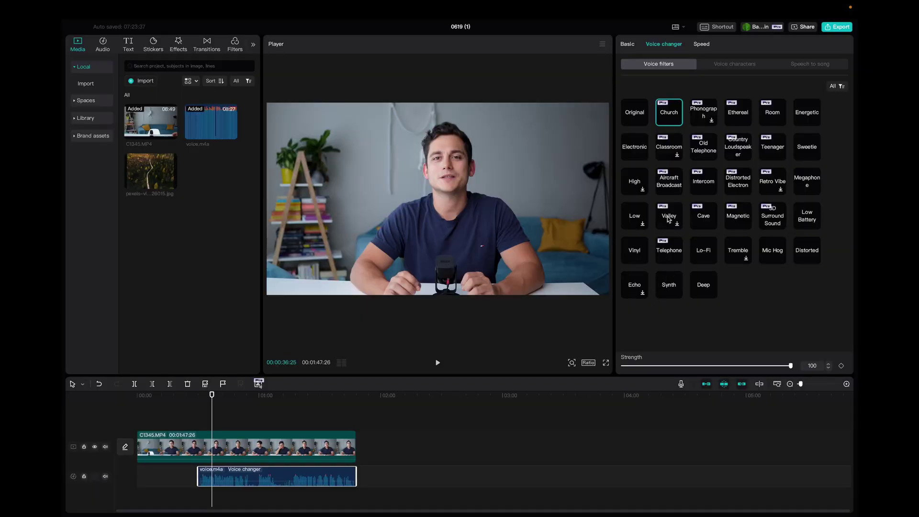
left_click(669, 219)
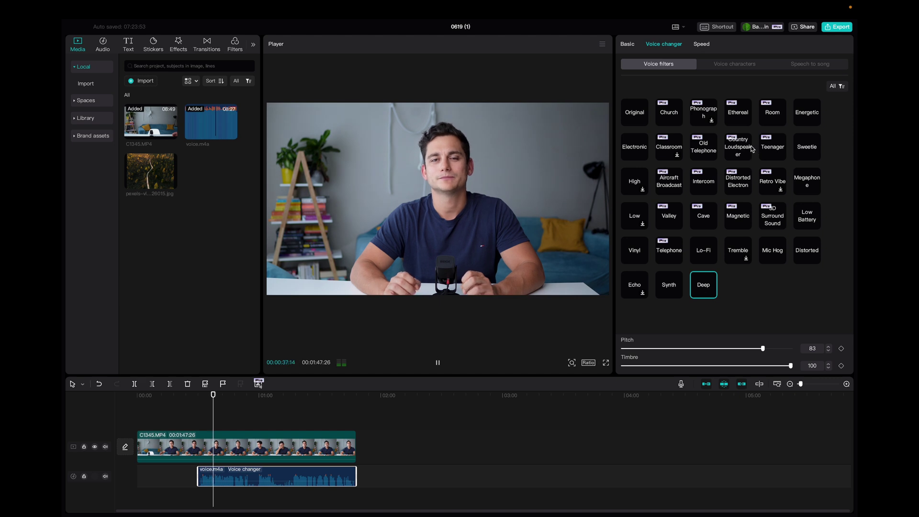
Try the Teenager voice filter, then browse the voice character presets like John, Simon and Robot.
left_click(773, 147)
left_click(744, 67)
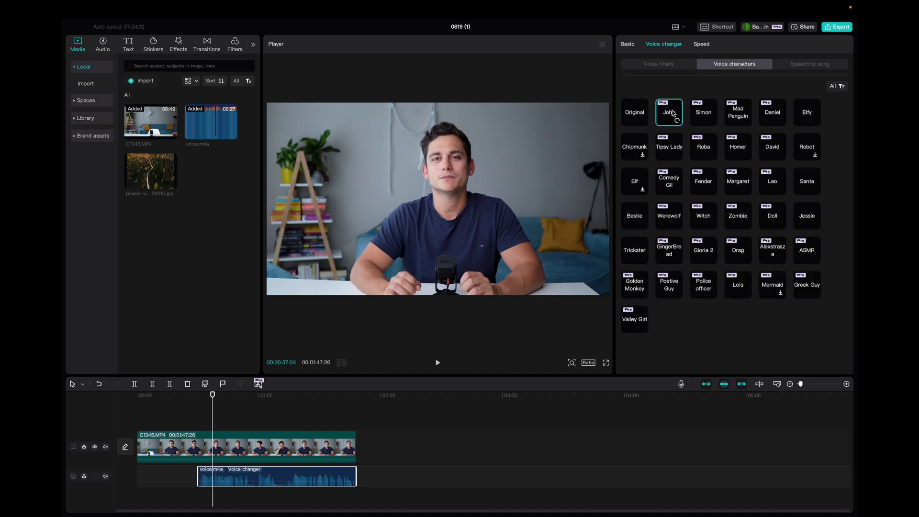